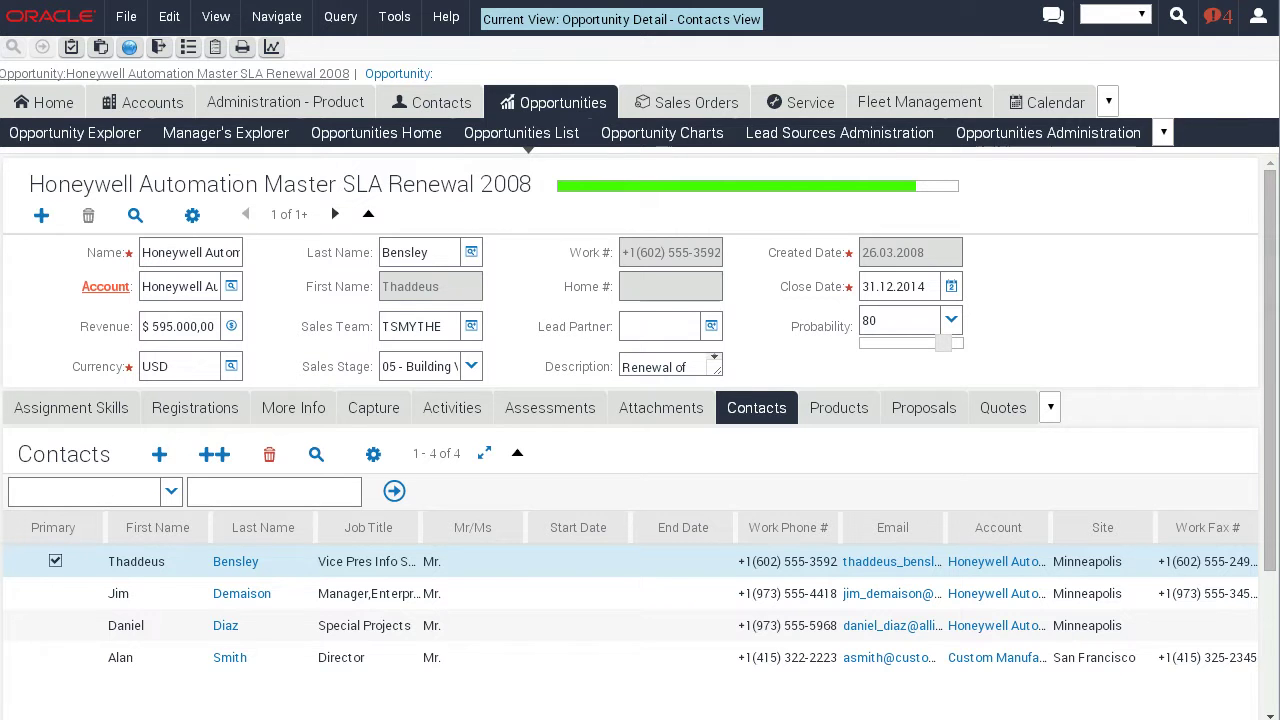
Click into the opportunity form applet to reveal its field types and Open UI metadata.
left_click(124, 628)
left_click(1040, 188)
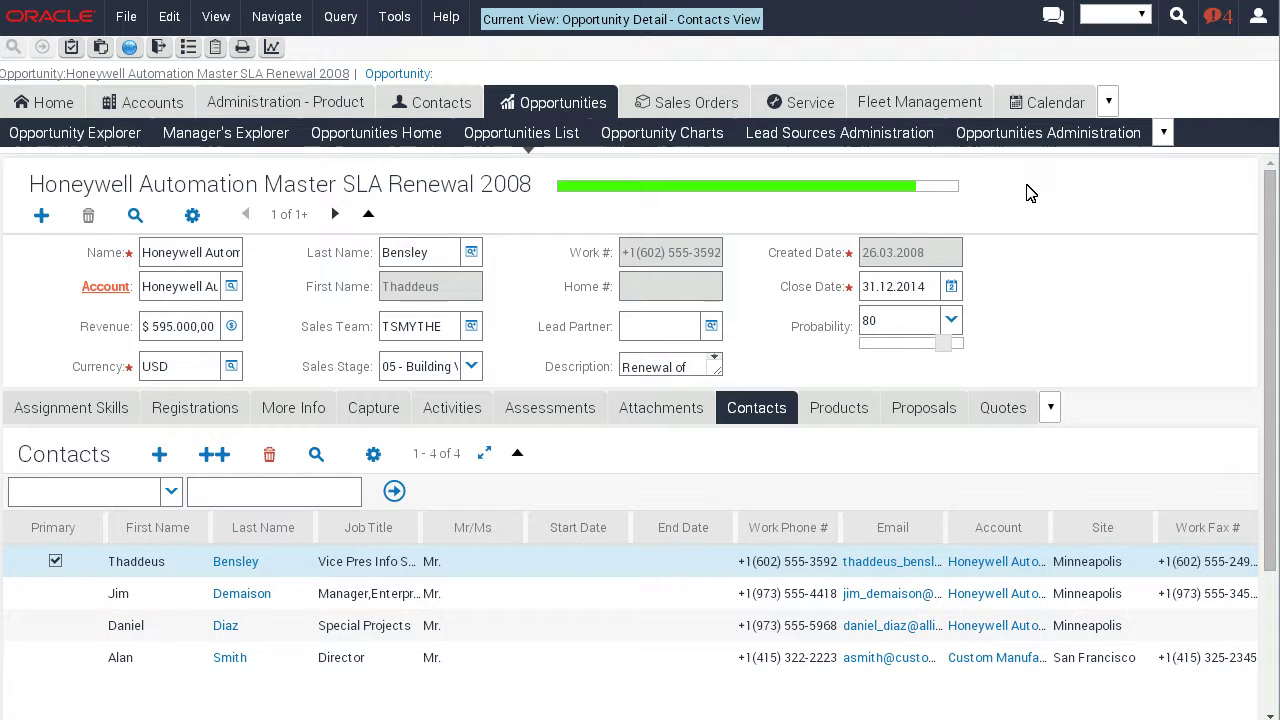
left_click(970, 198)
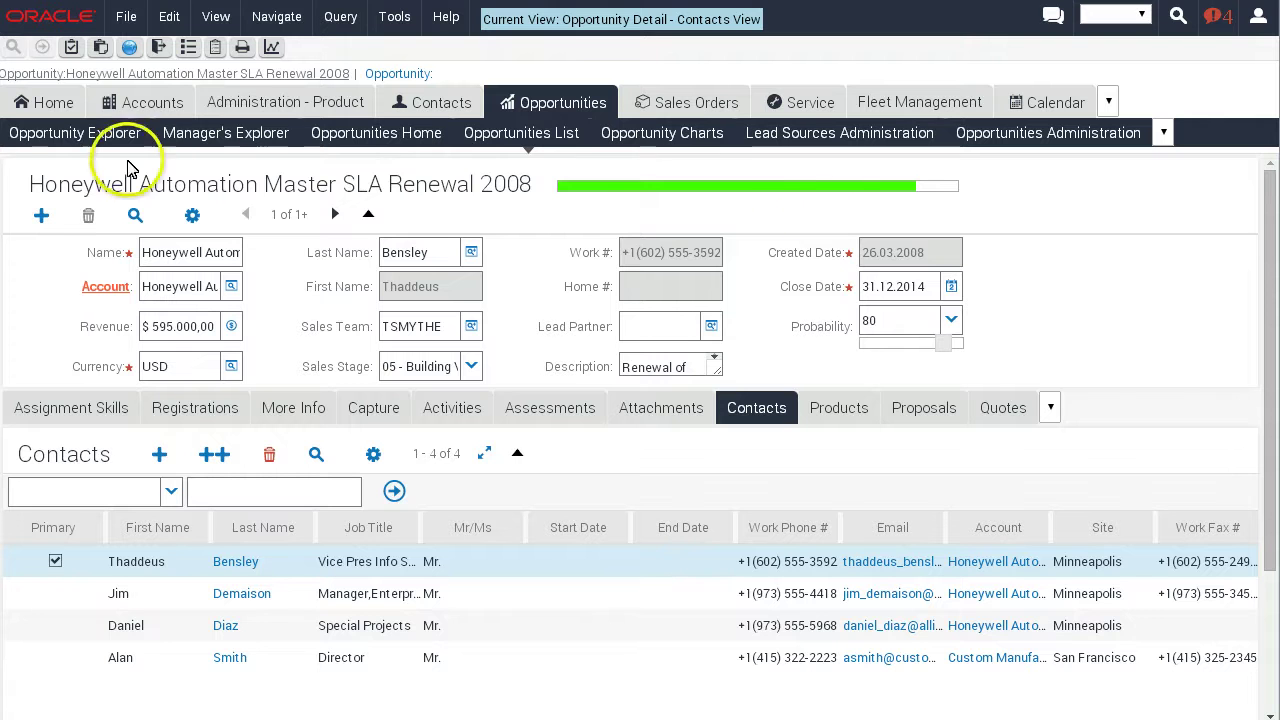
left_click(18, 186)
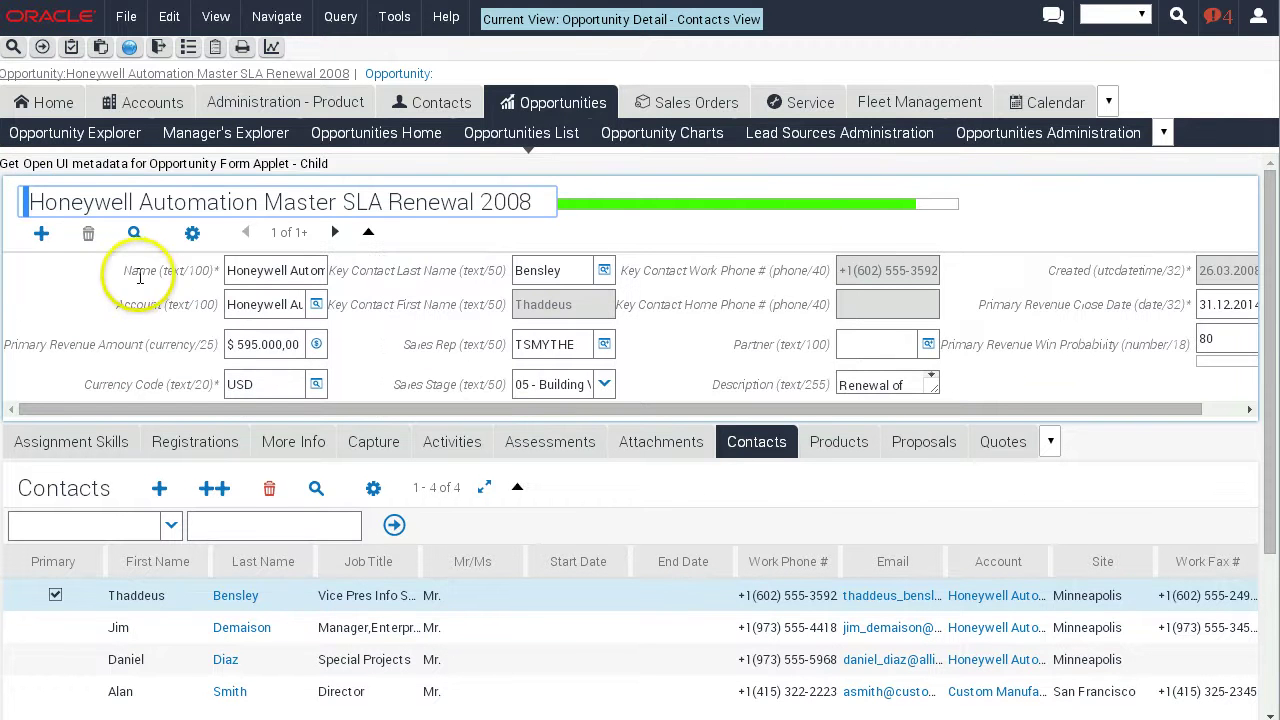
Switch the form labels from field names to column names such as S_OPTY.NAME.
left_click_drag(125, 270, 218, 270)
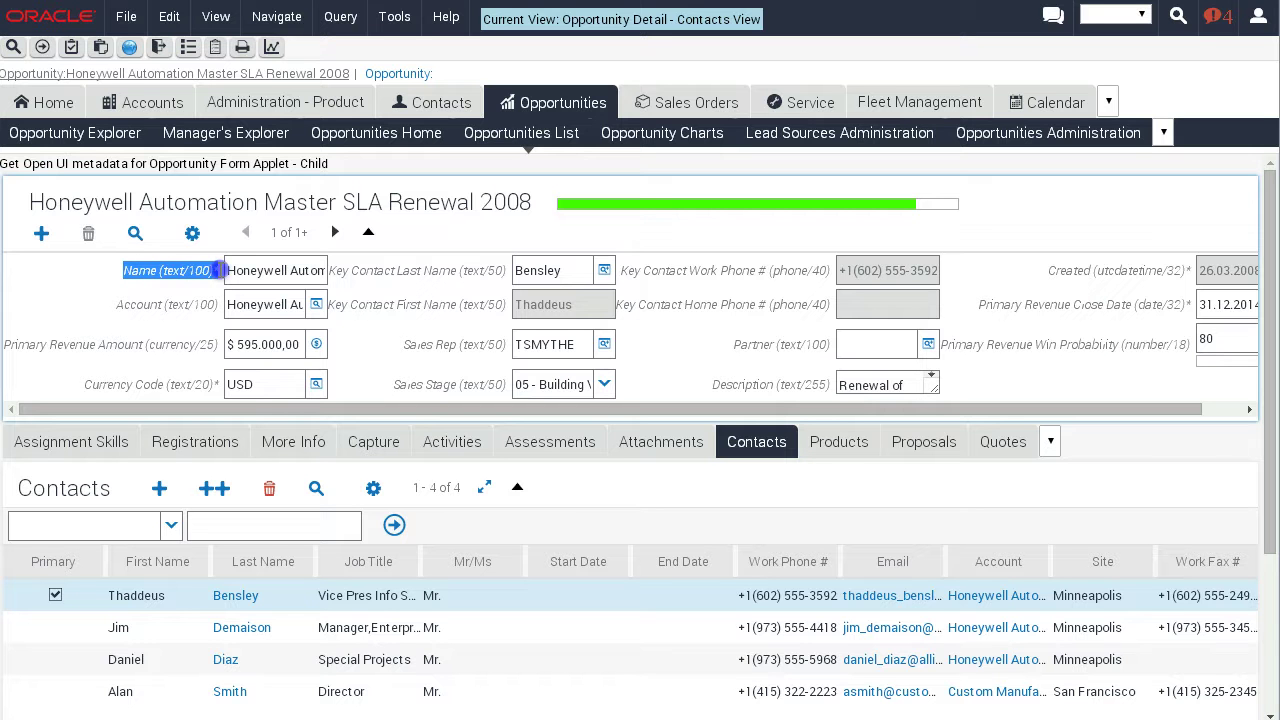
left_click(143, 265)
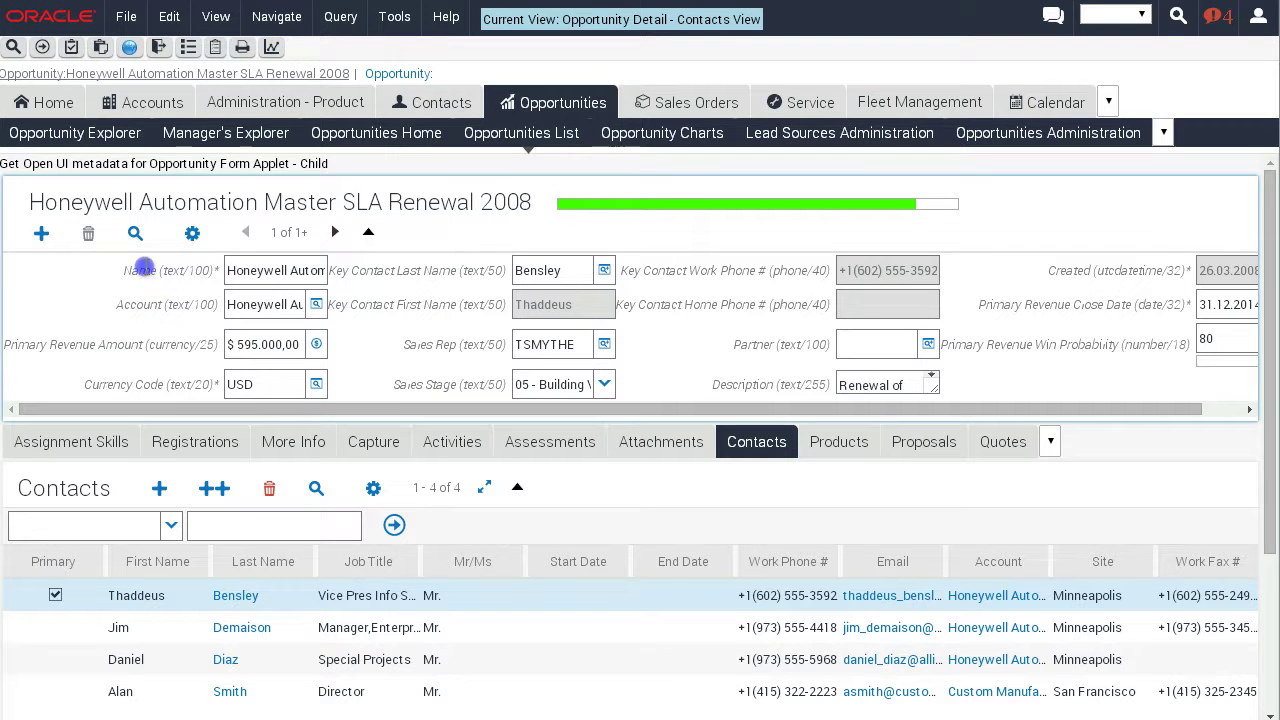
double_click(143, 267)
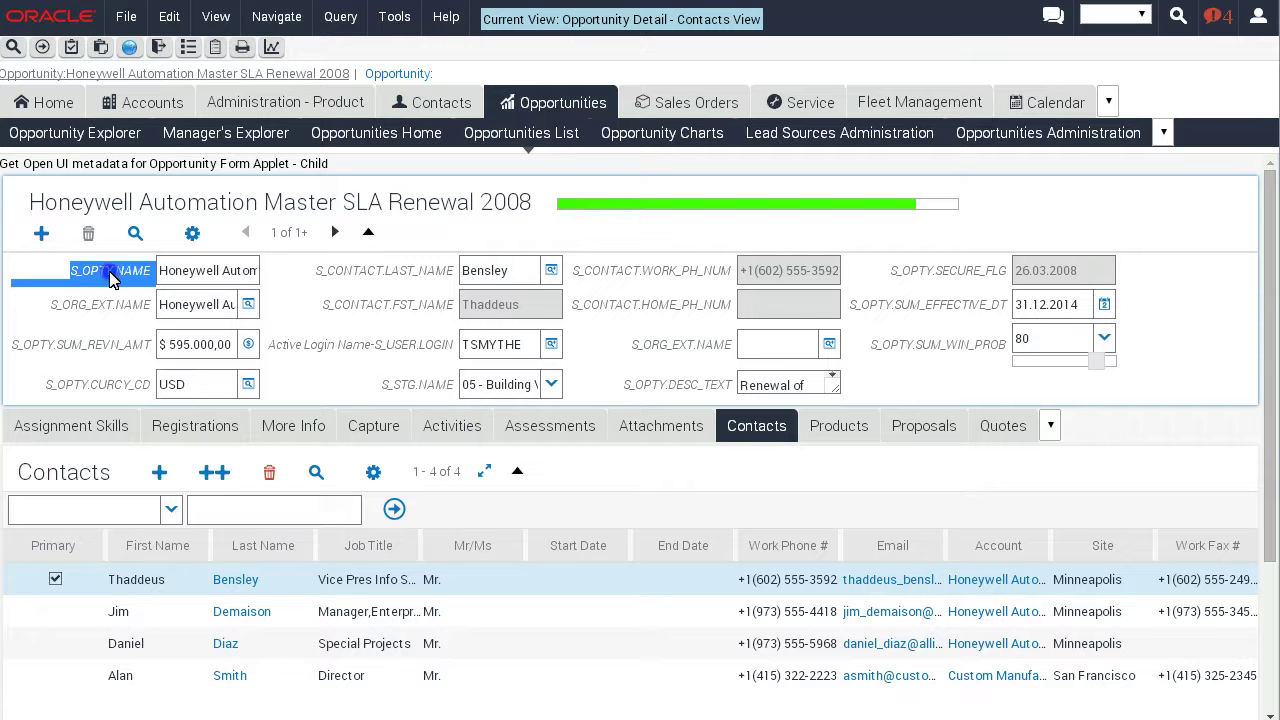
left_click(100, 271)
left_click_drag(73, 266, 143, 271)
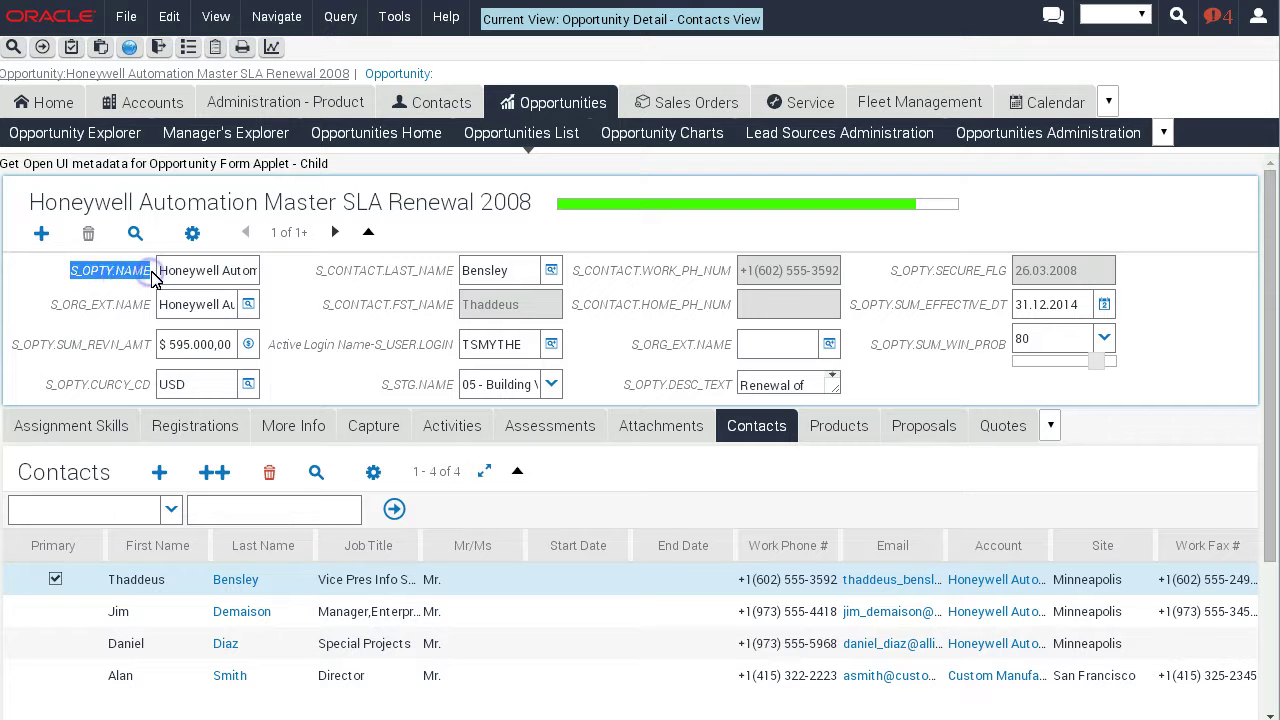
Load the Opportunity Form Applet - Child metadata and expand its Physical Renderer showing OpptyFormPR.js.
left_click(261, 173)
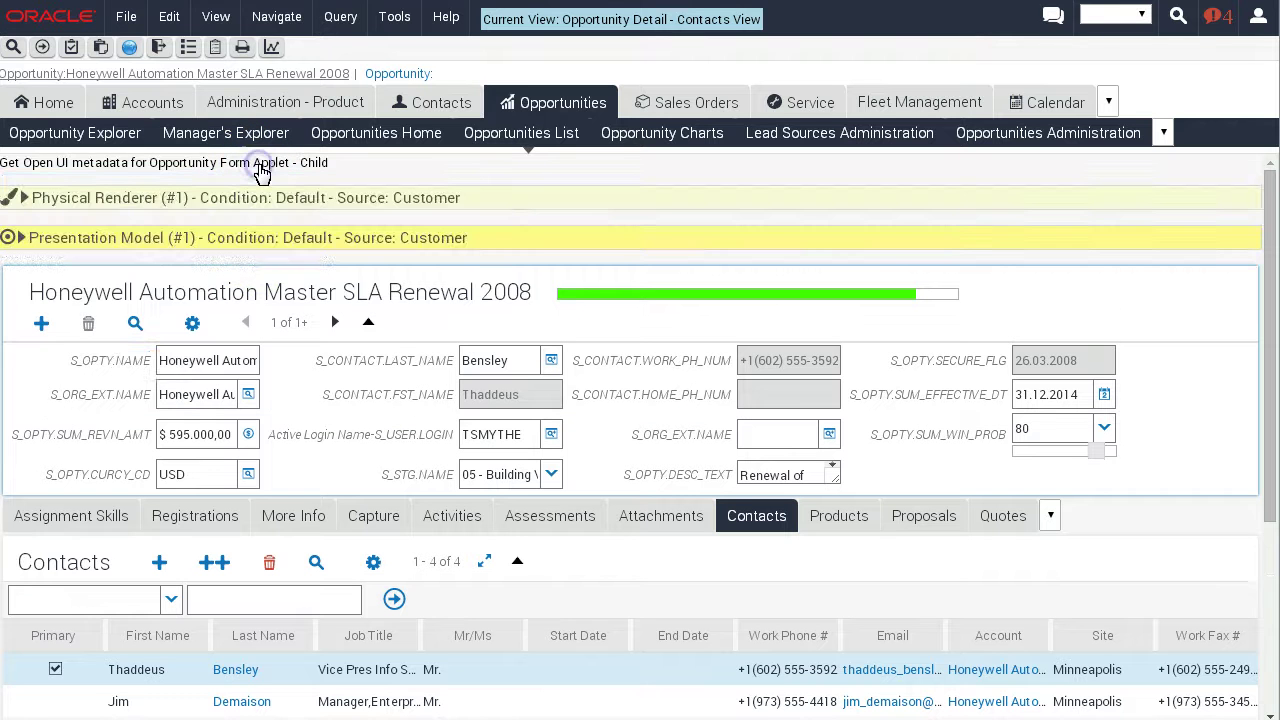
left_click(24, 199)
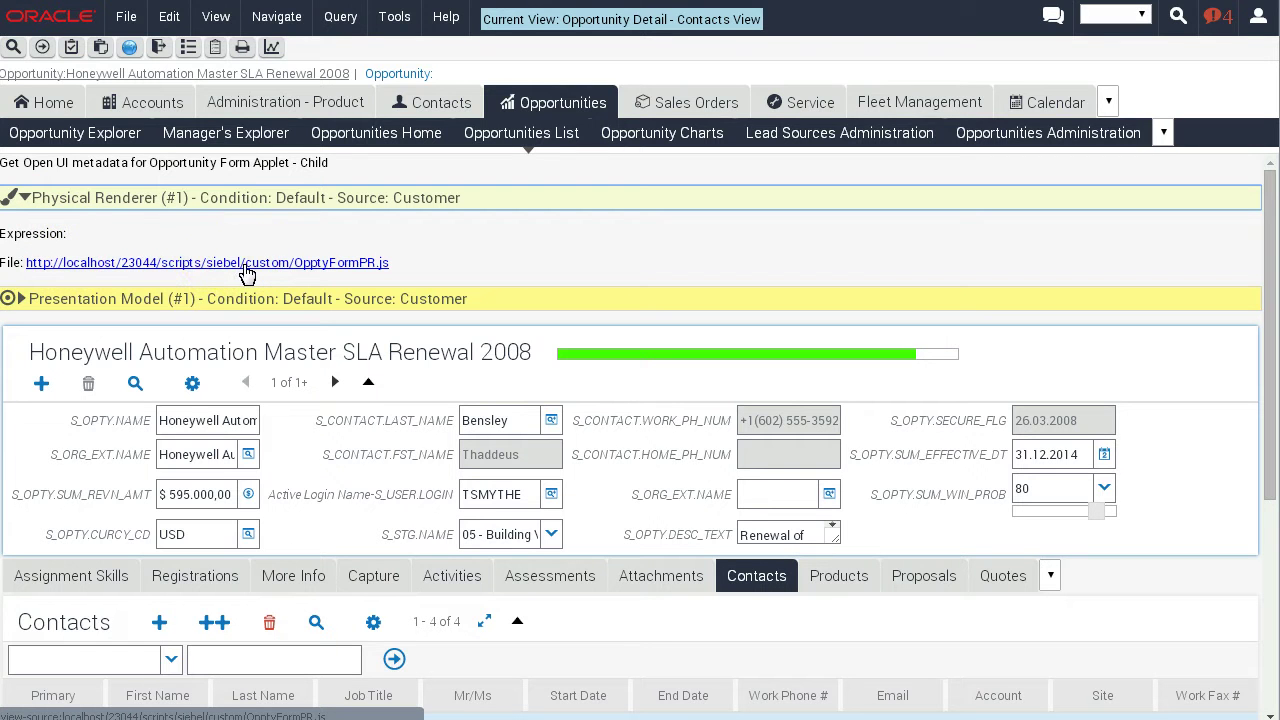
left_click(244, 266)
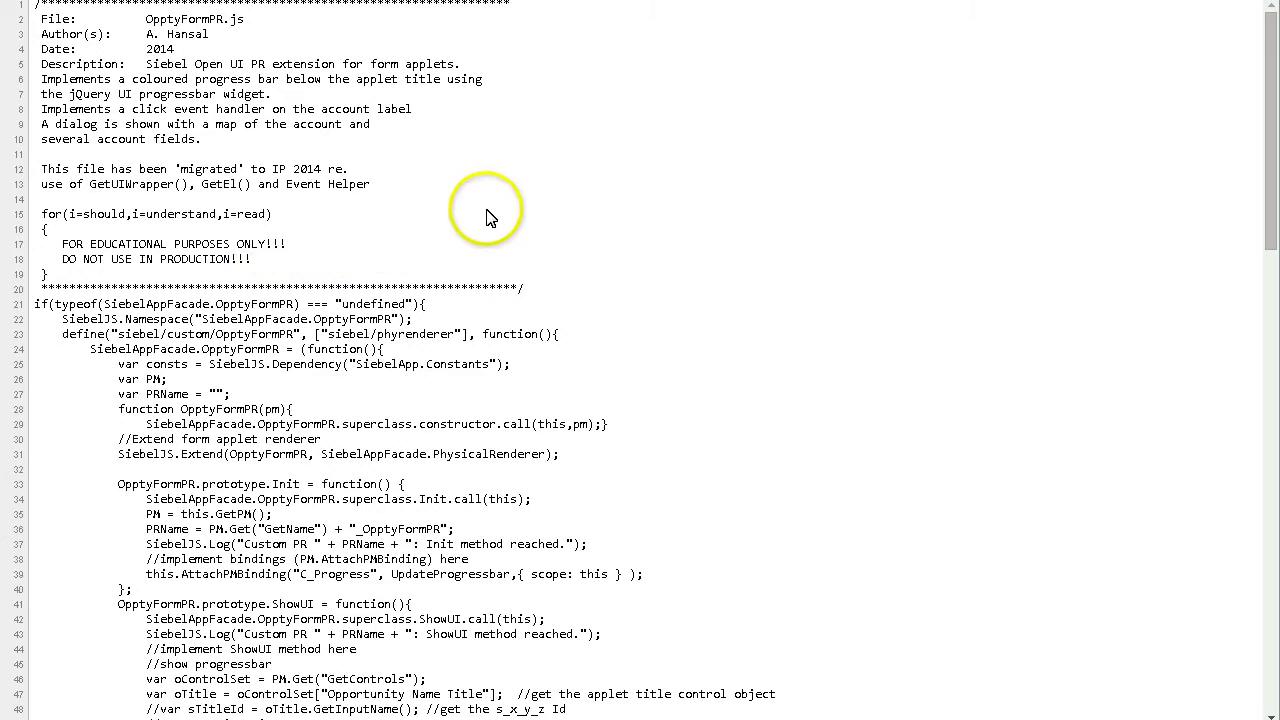
scroll(1258, 125, "down", 3)
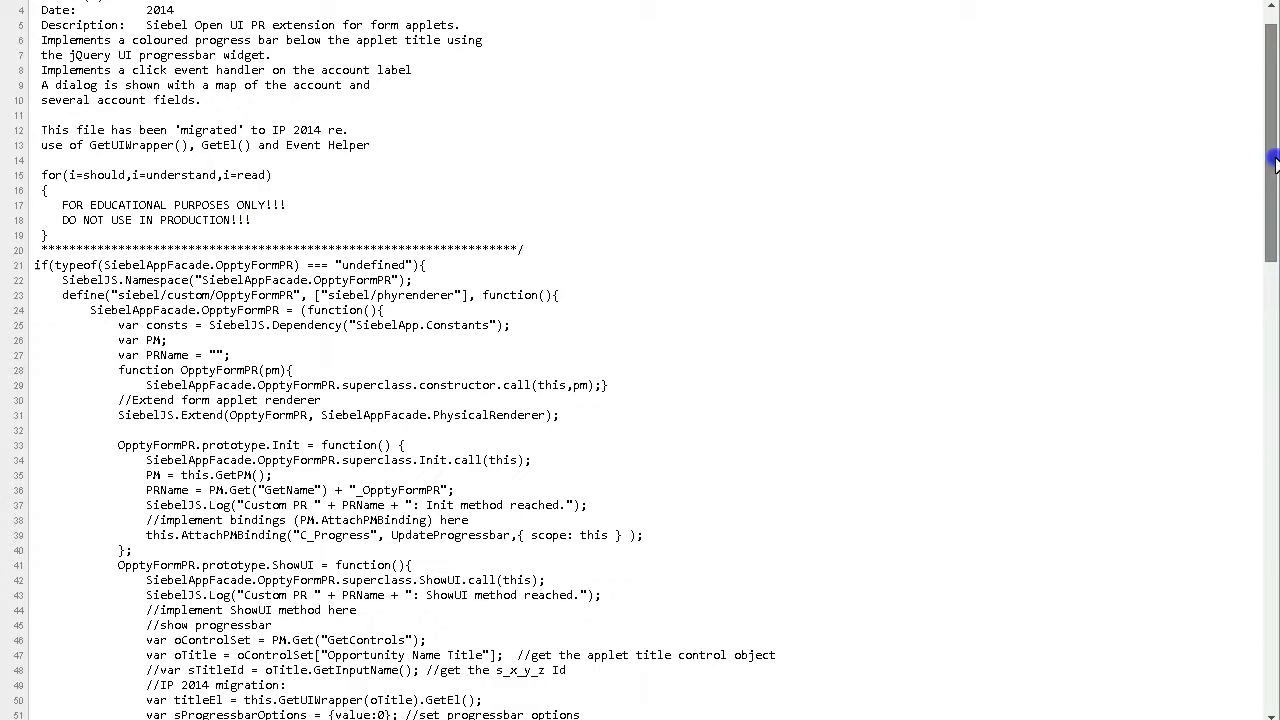
scroll(1258, 125, "up", 2)
scroll(975, 14, "up", 1)
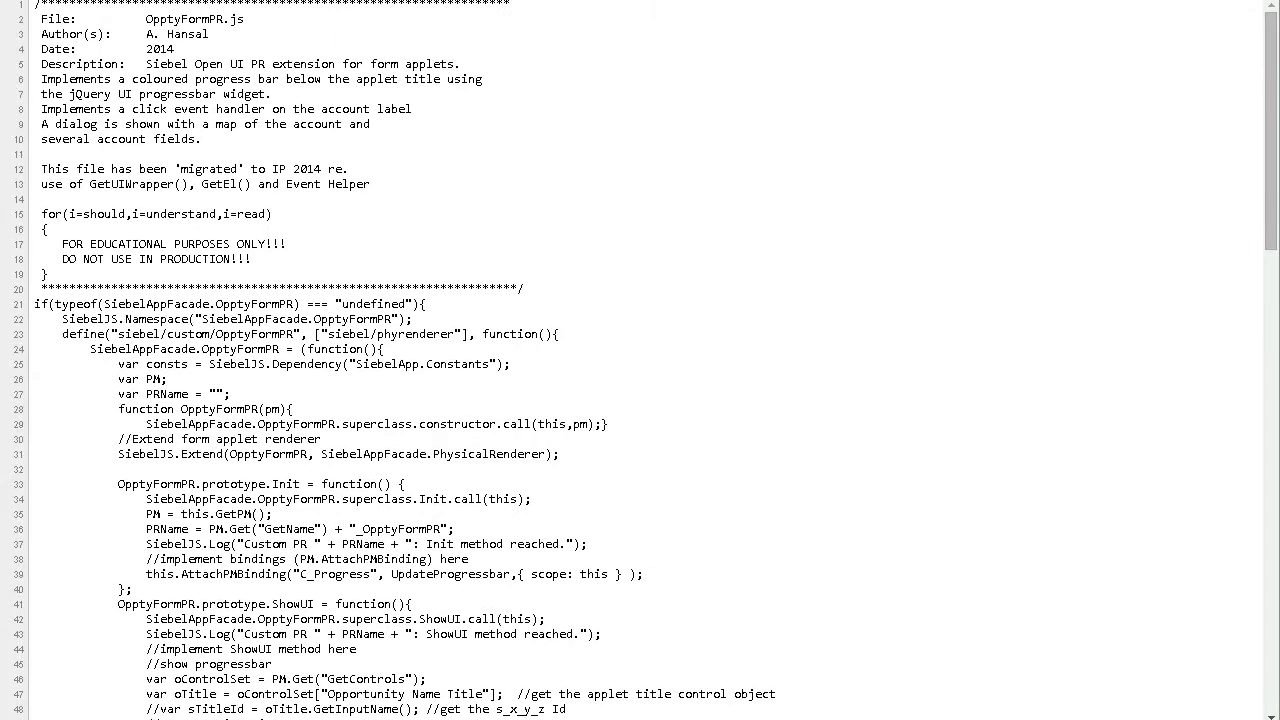
key("ctrl+w")
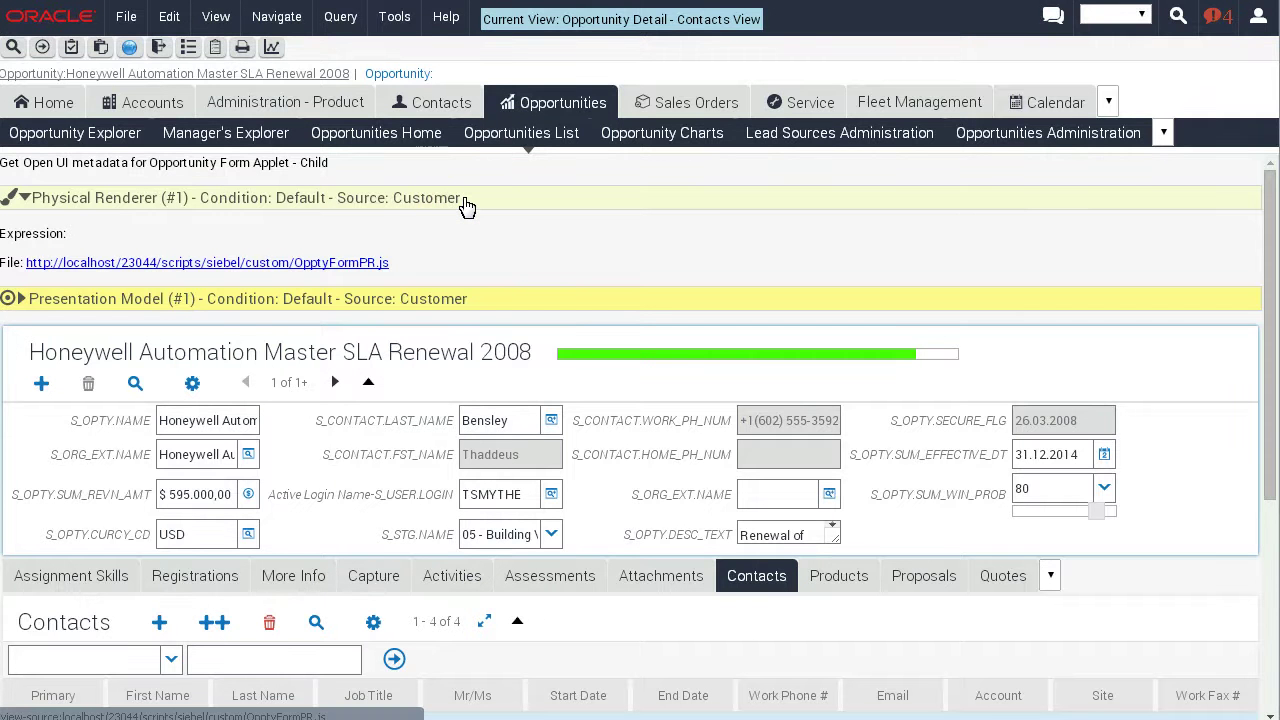
Expand the Presentation Model to see OpptyFormPM.js, then collapse it again.
left_click(22, 299)
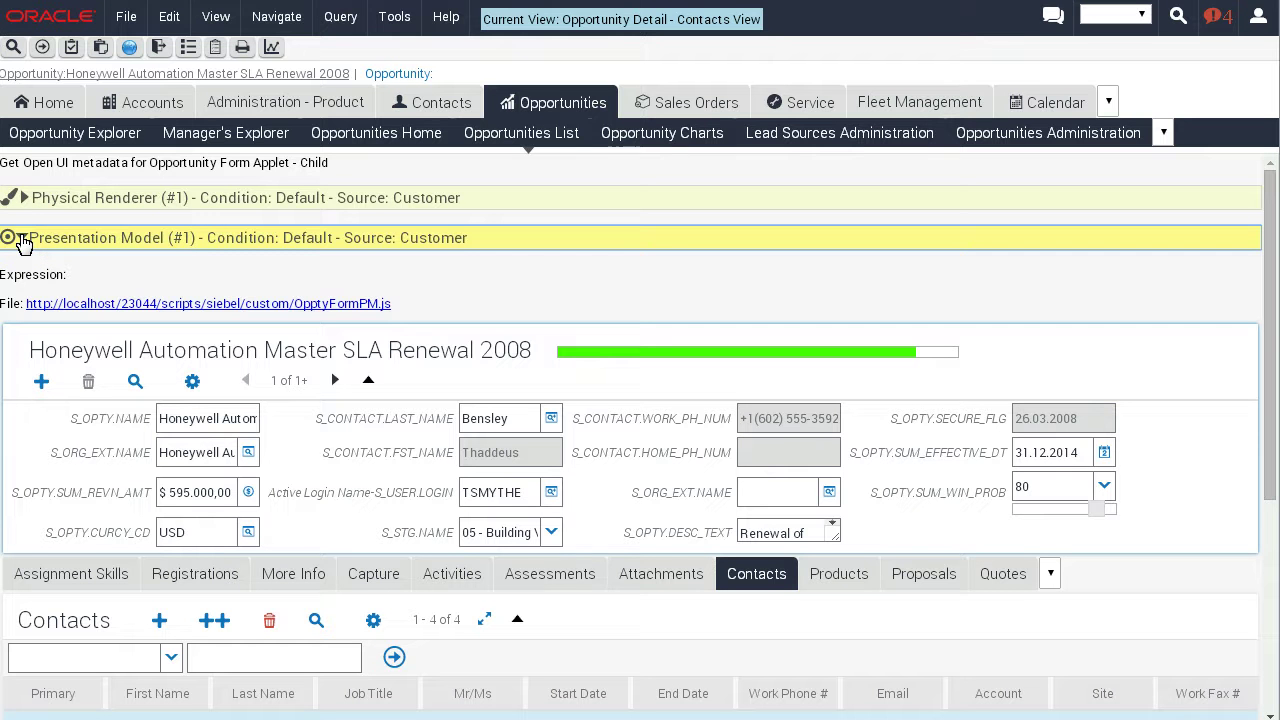
left_click(22, 241)
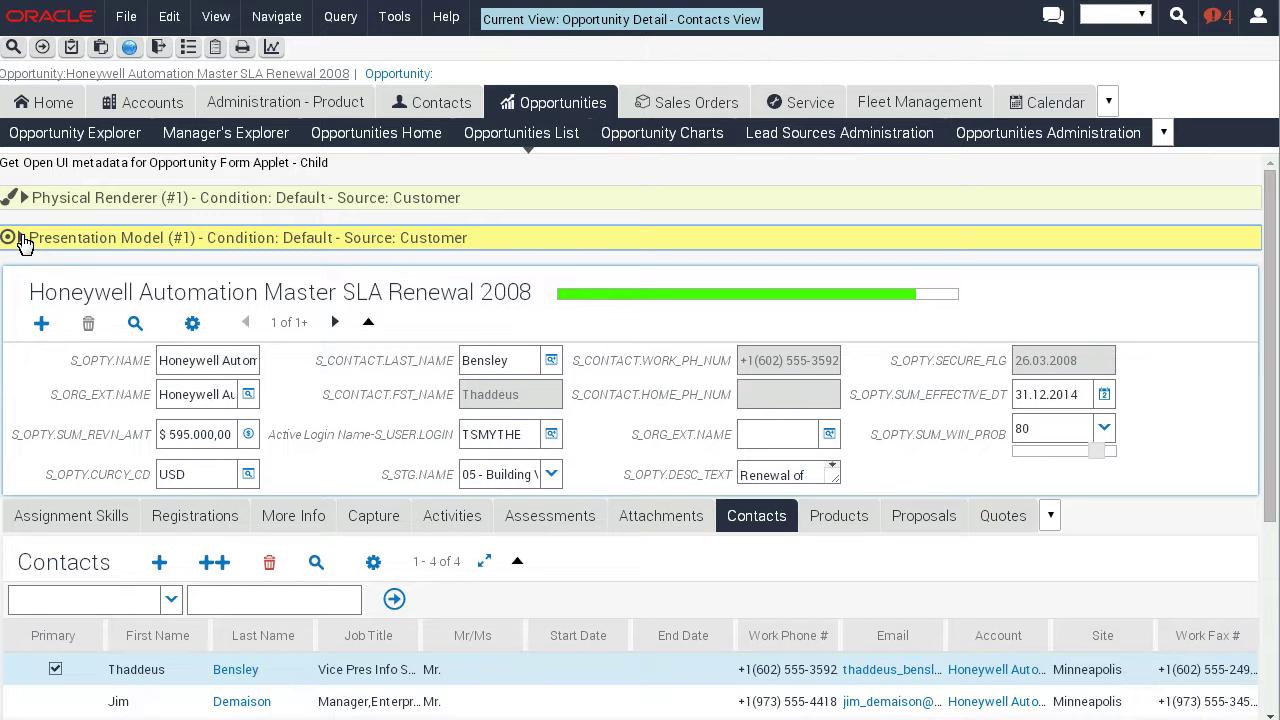
Go to Contacts and open the Contact Administration view with the AHA Contact List Applet radar.
left_click(440, 102)
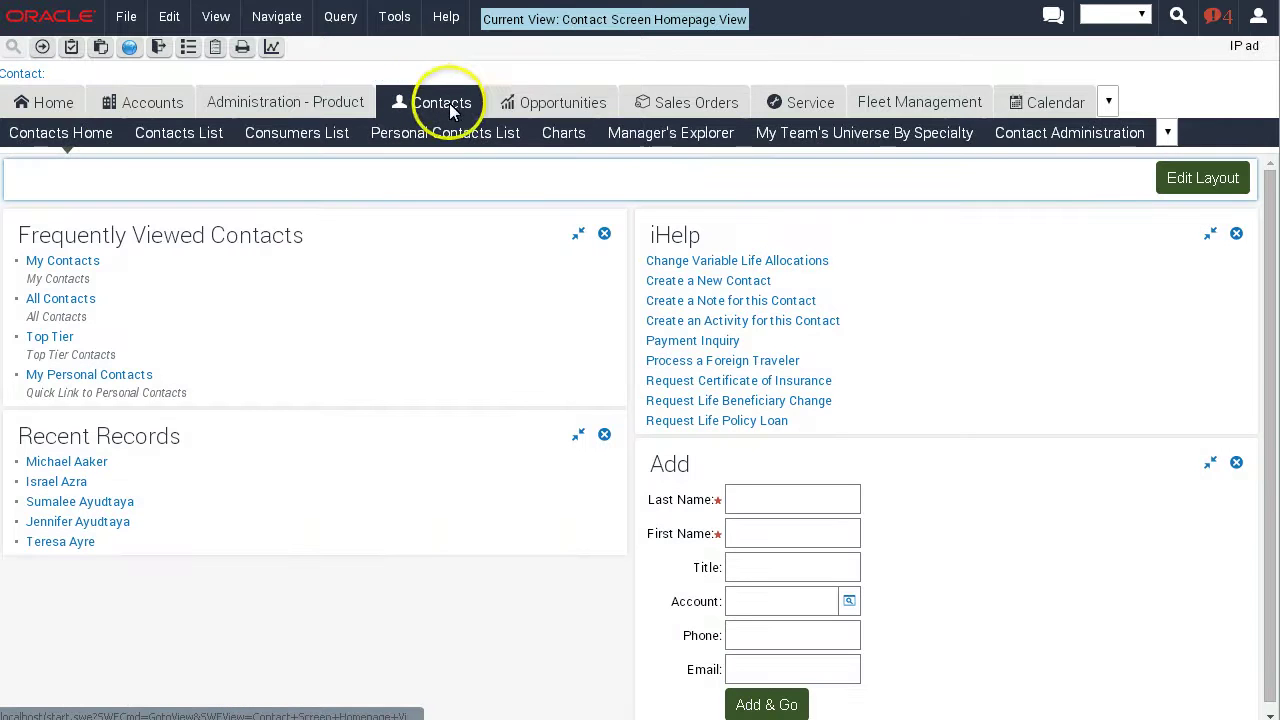
left_click(1080, 132)
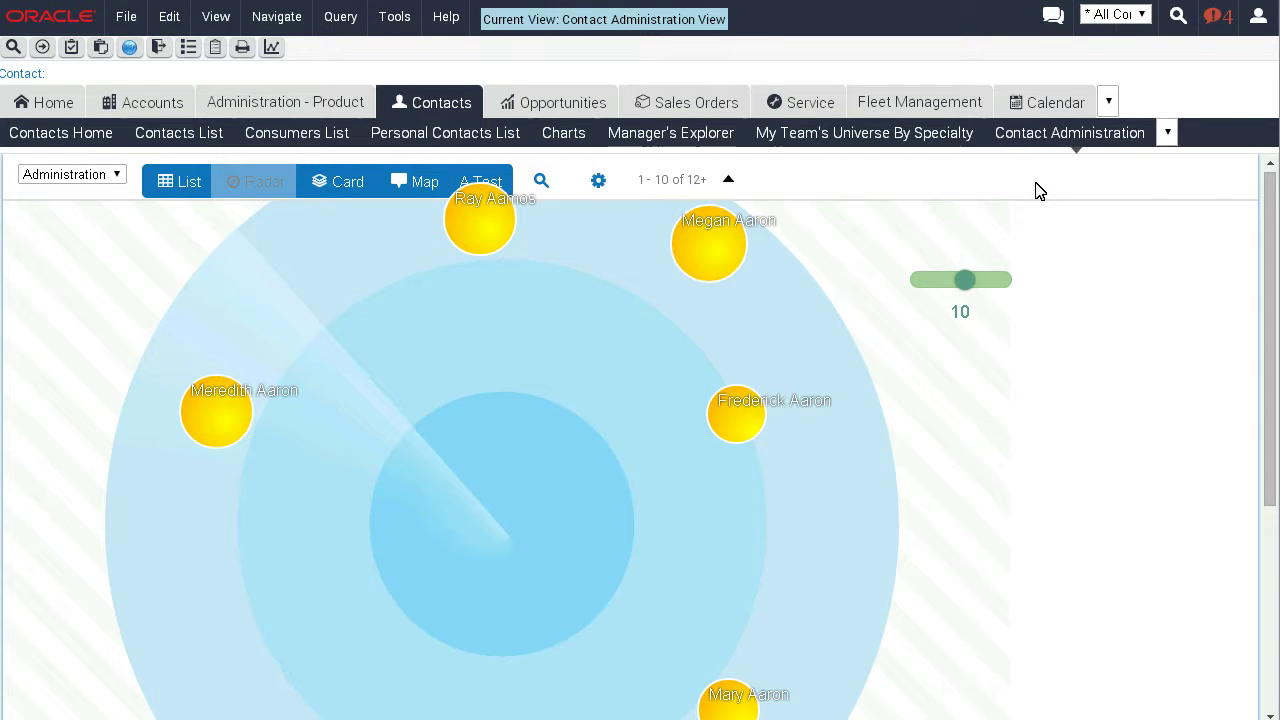
mouse_move(771, 233)
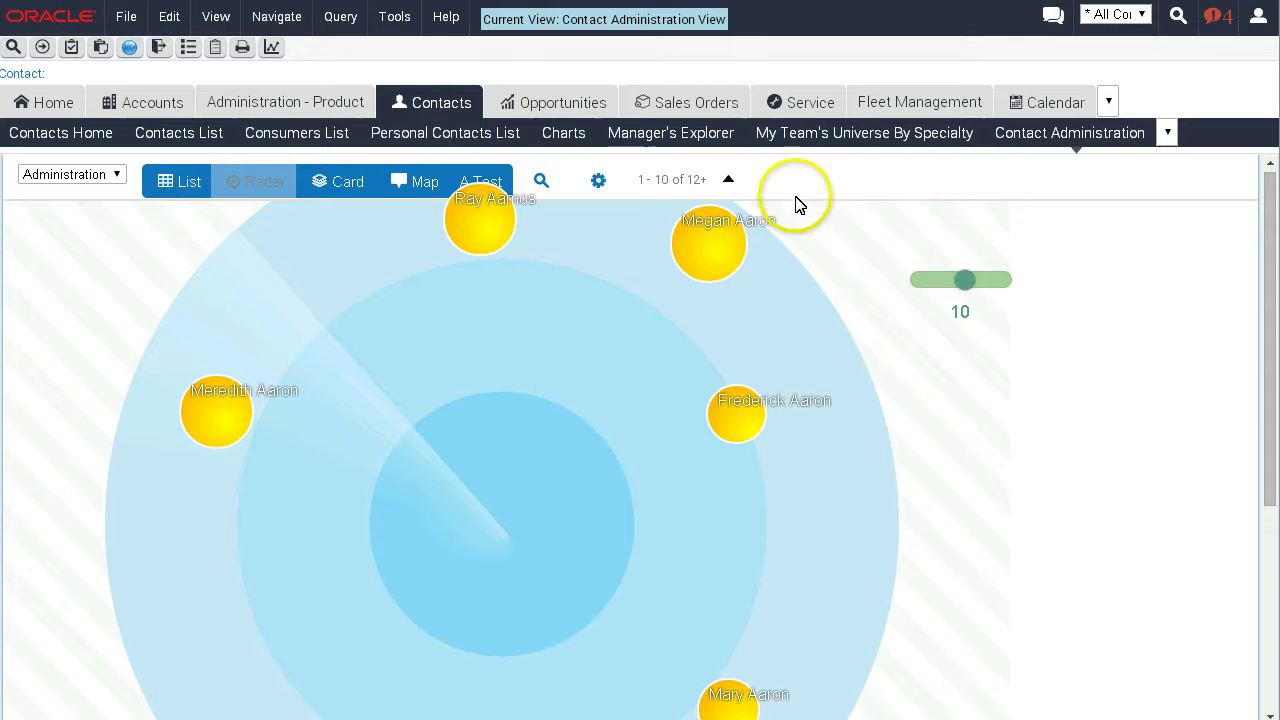
mouse_move(500, 206)
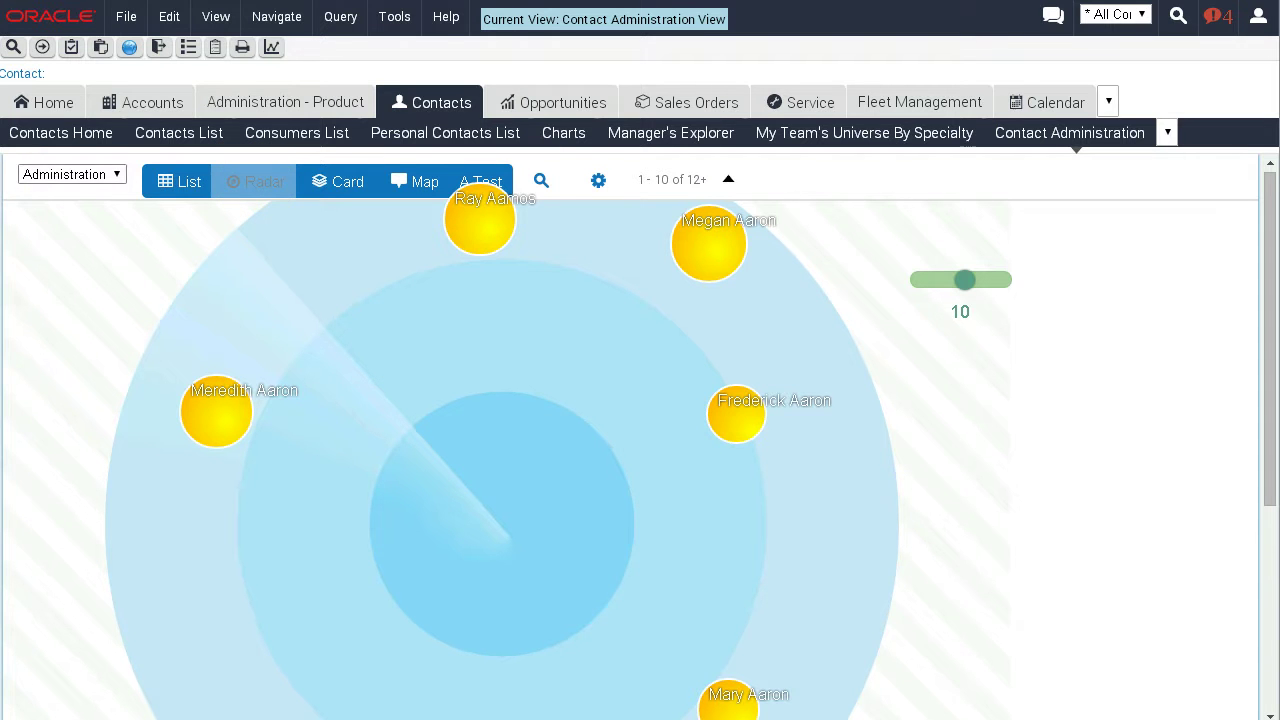
Load the AHA Contact List Applet's Open UI metadata and briefly expand the Radar renderer details.
left_click(12, 184)
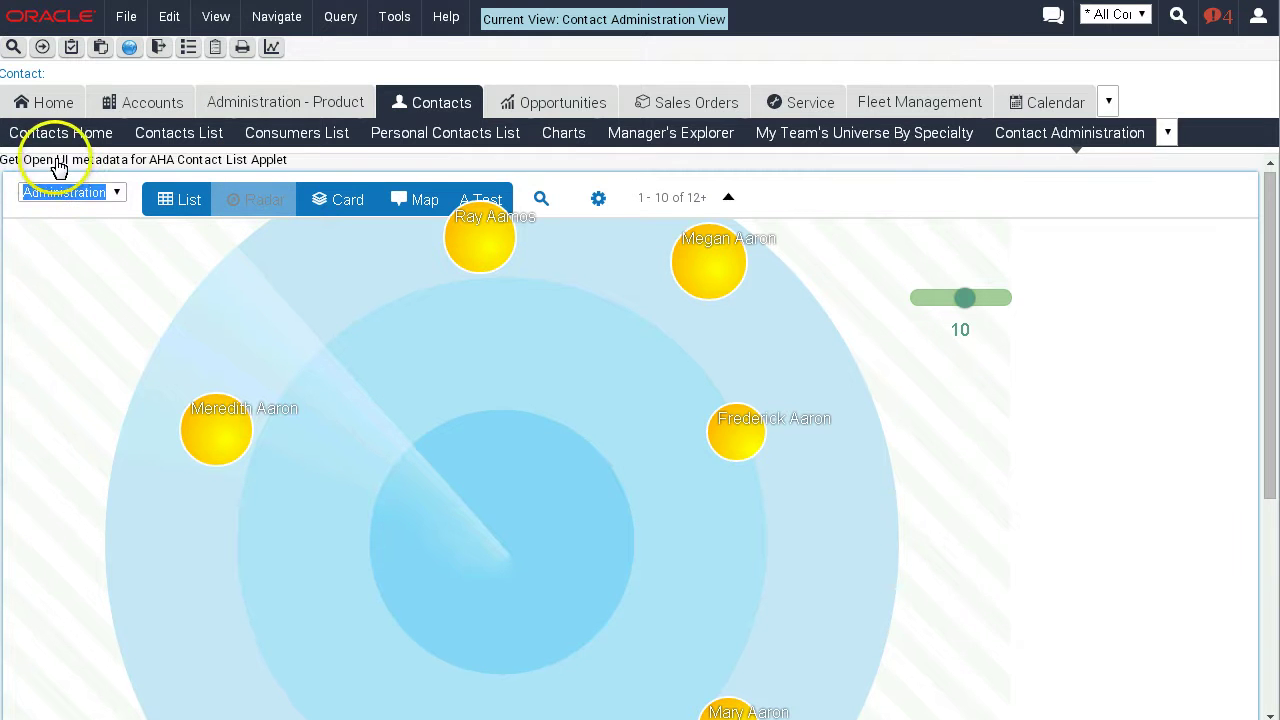
left_click(139, 162)
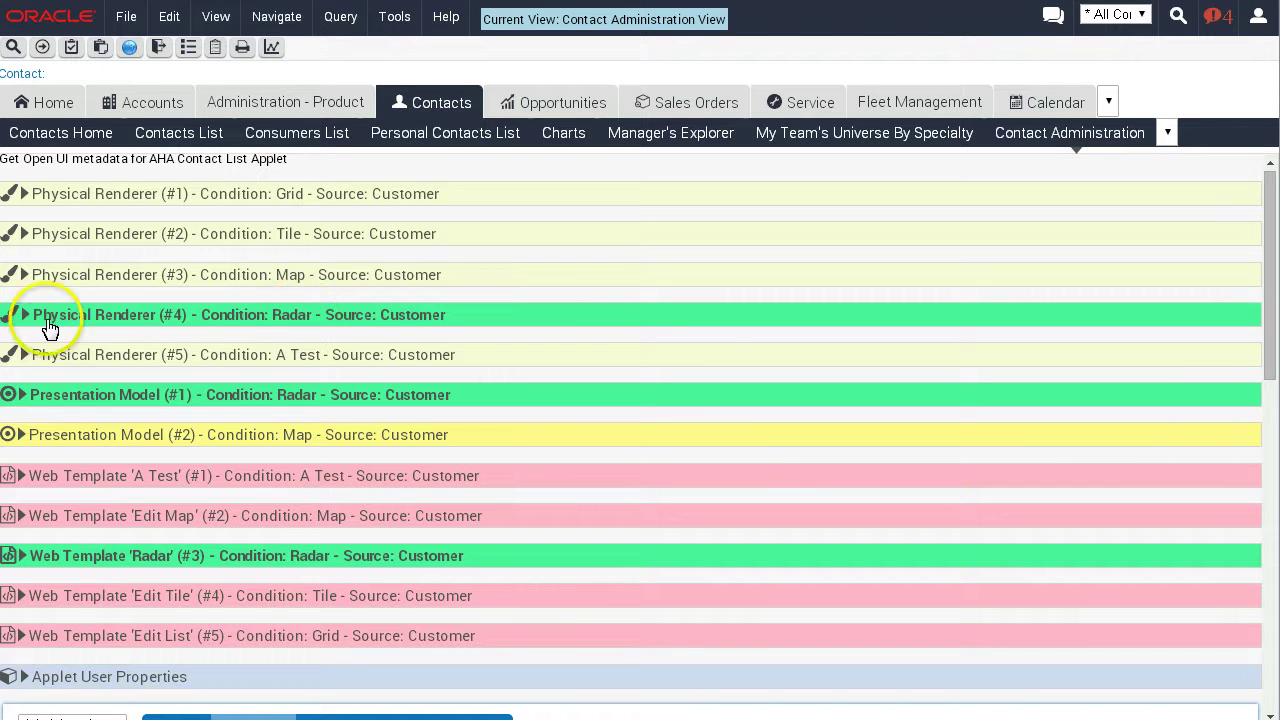
left_click(24, 316)
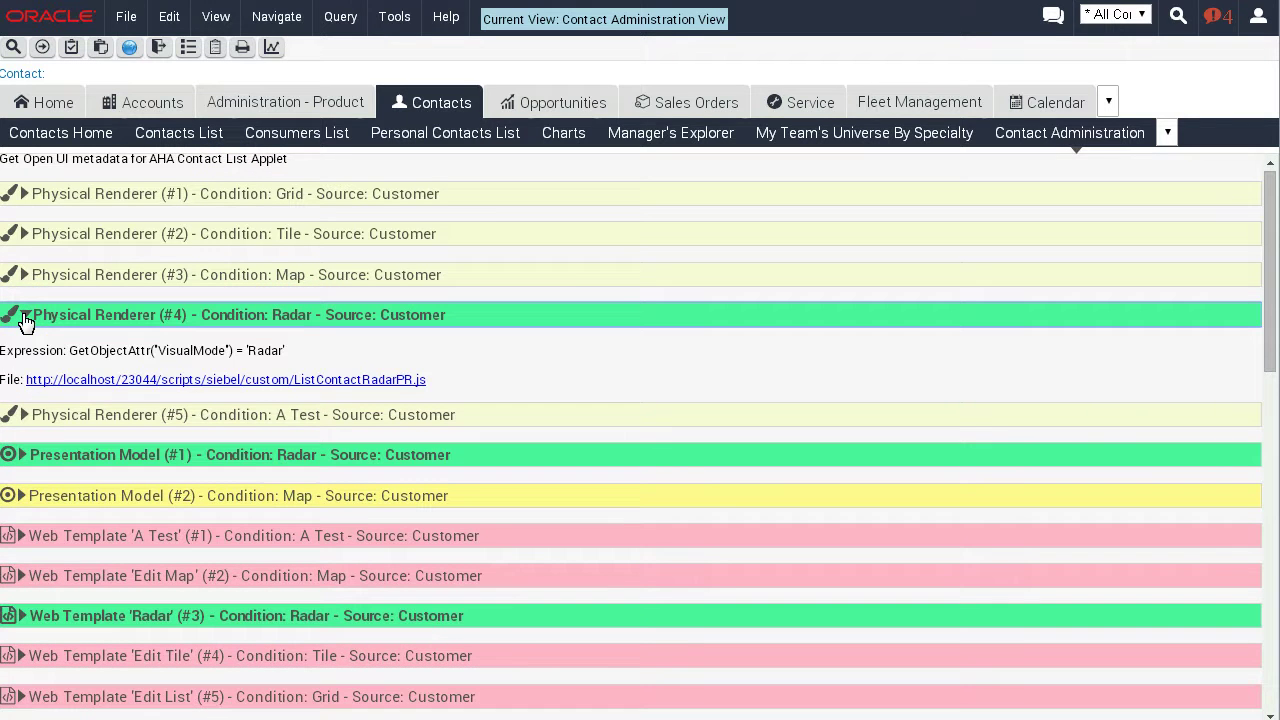
left_click(25, 318)
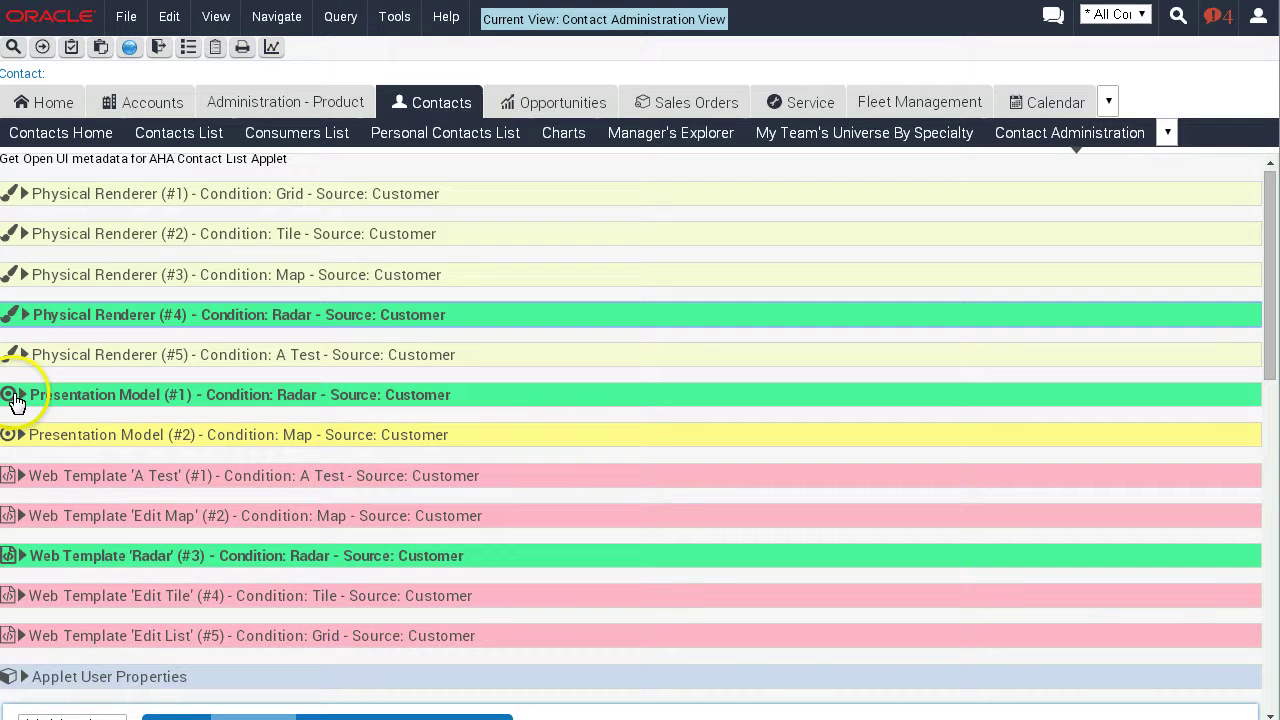
Expand the Radar presentation model, check the web template, and expand Applet User Properties.
left_click(22, 397)
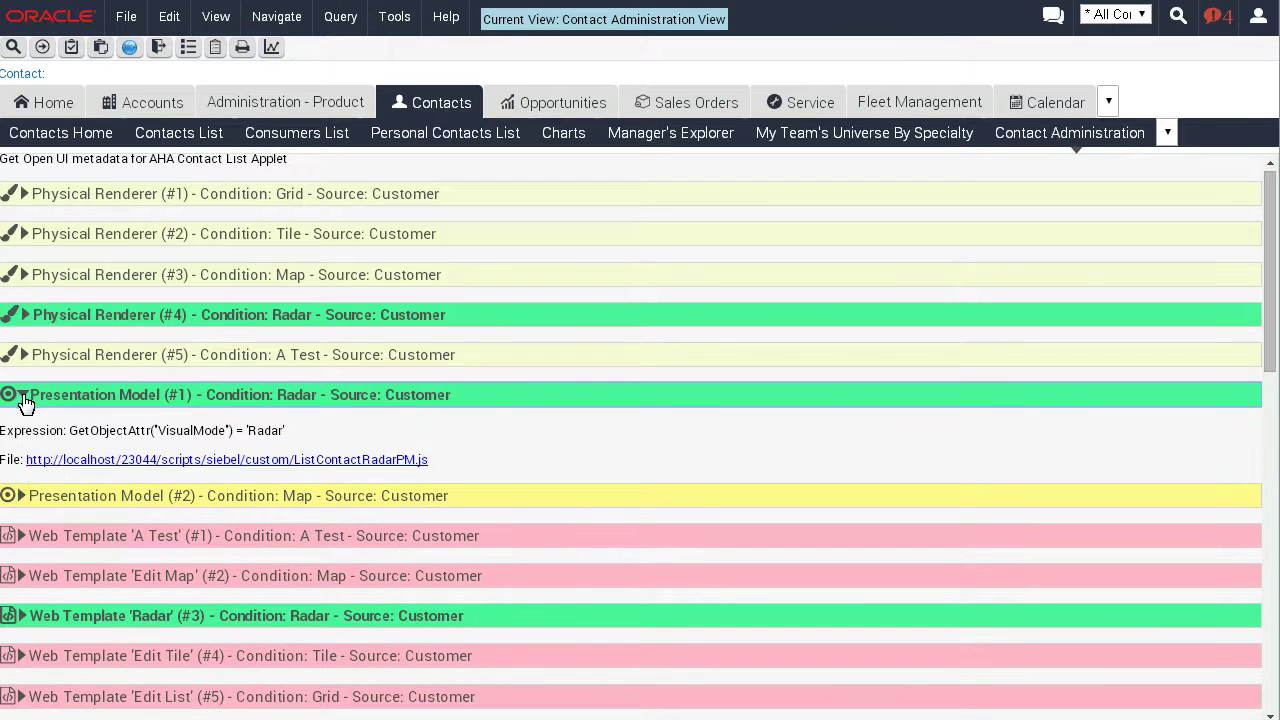
left_click(22, 615)
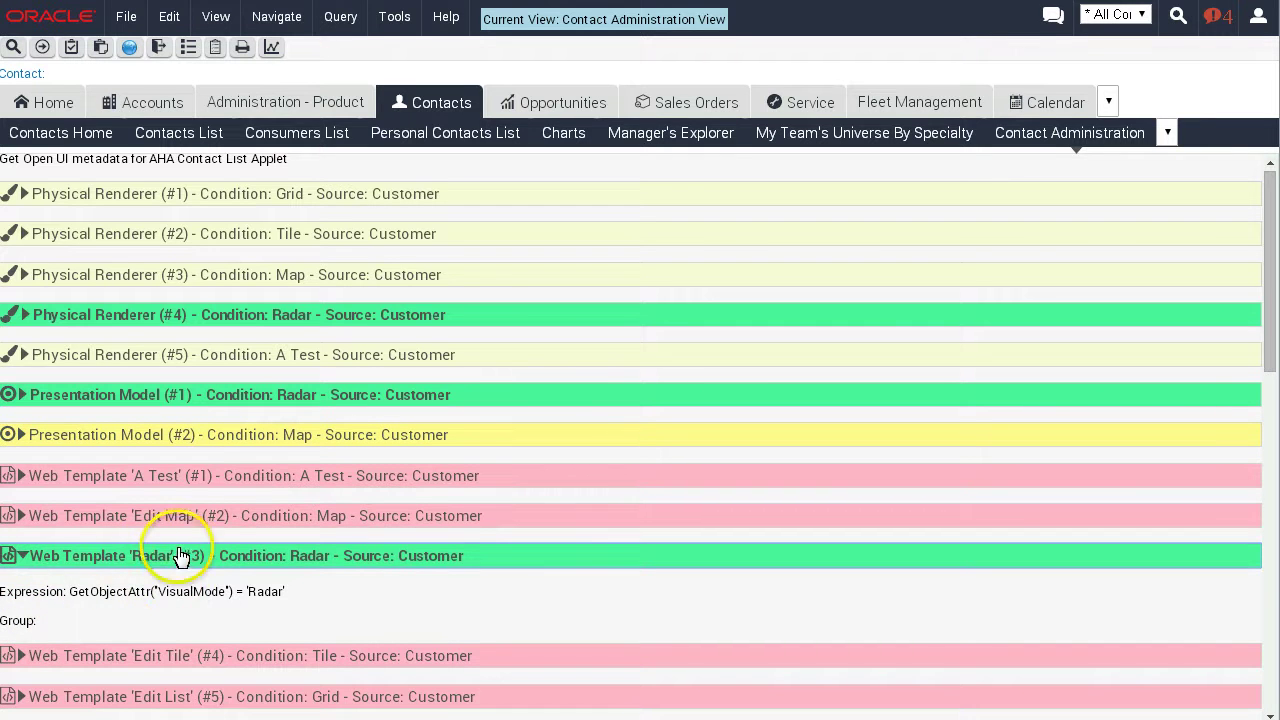
left_click(22, 557)
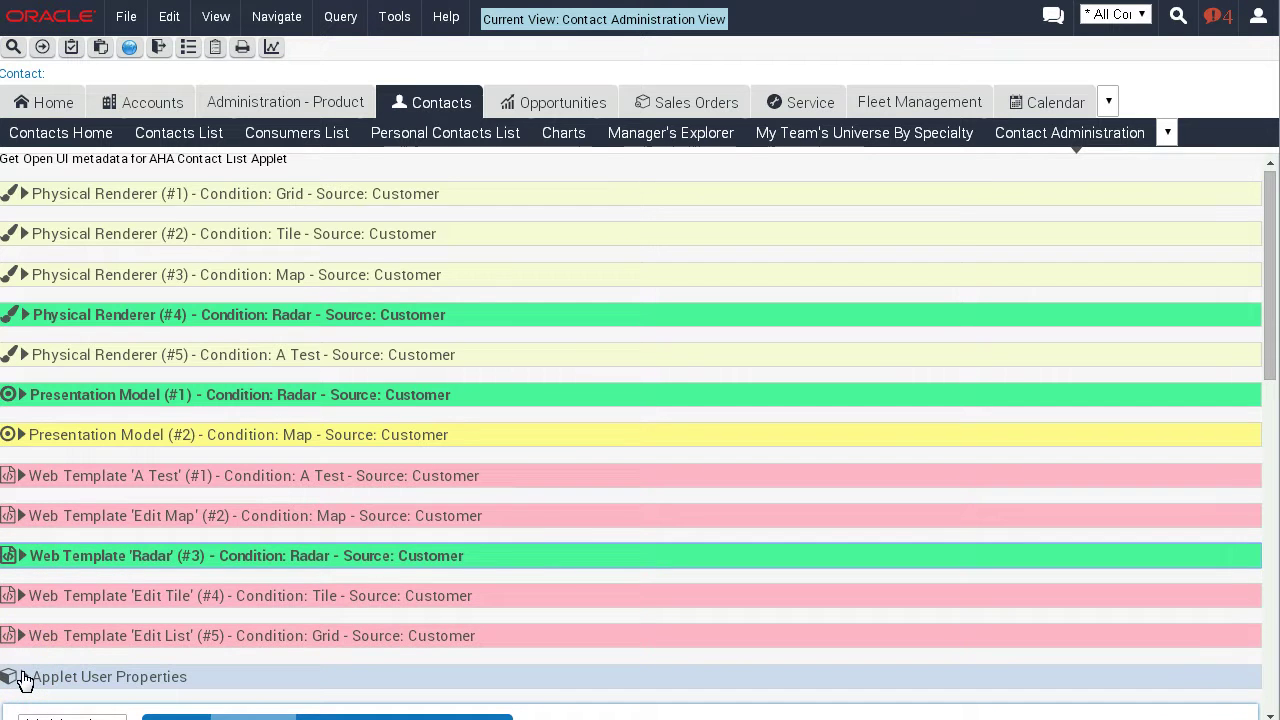
left_click(24, 677)
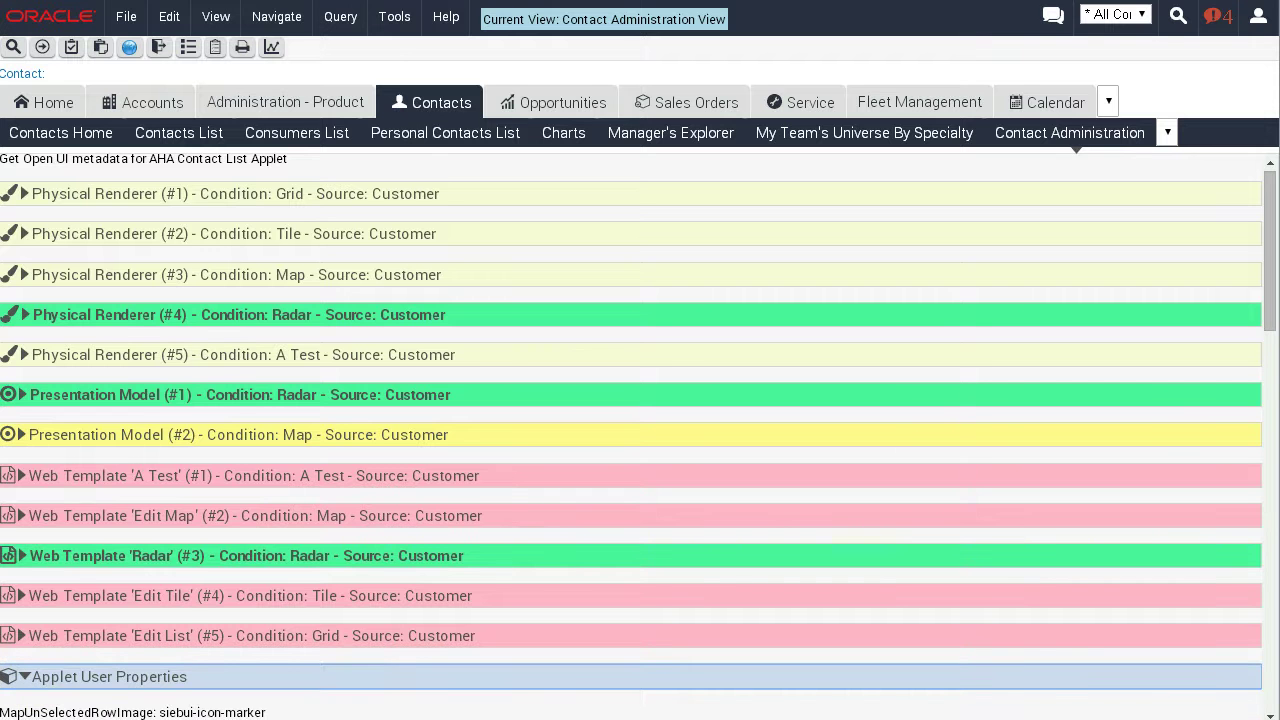
Scroll through the Applet User Properties list, collapse it, and scroll back up.
left_click_drag(1270, 186, 1270, 320)
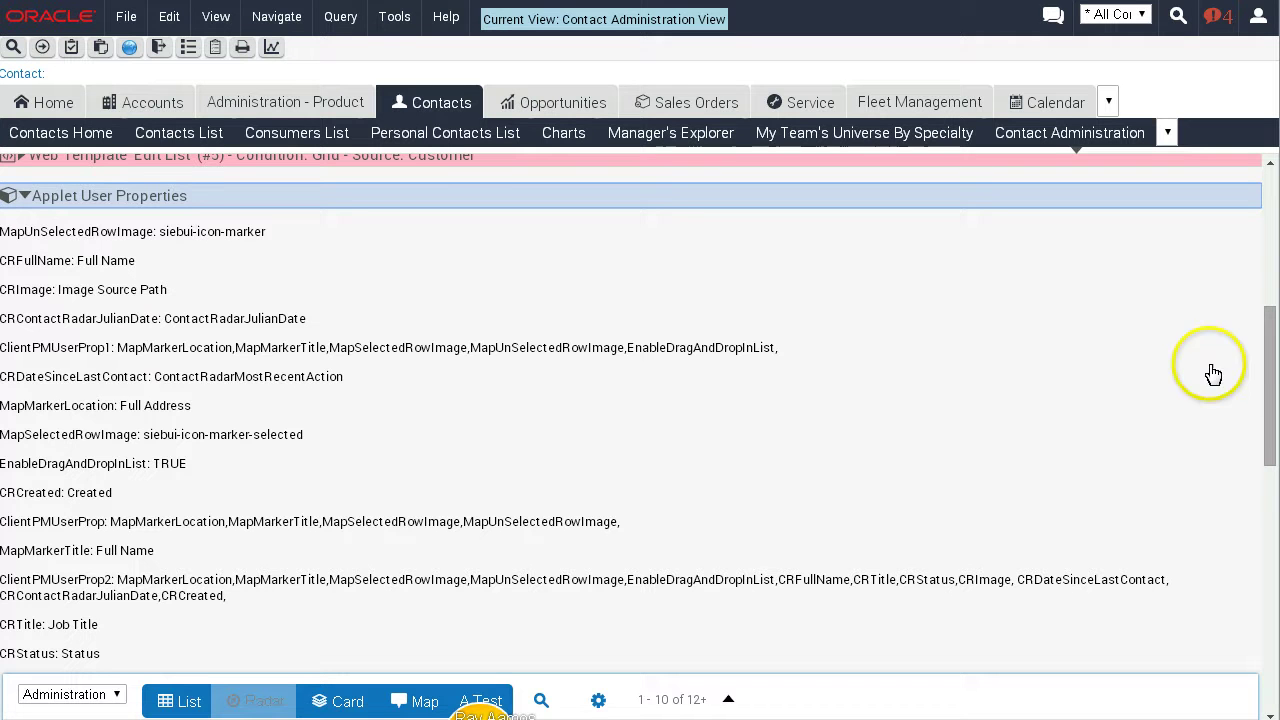
left_click(26, 197)
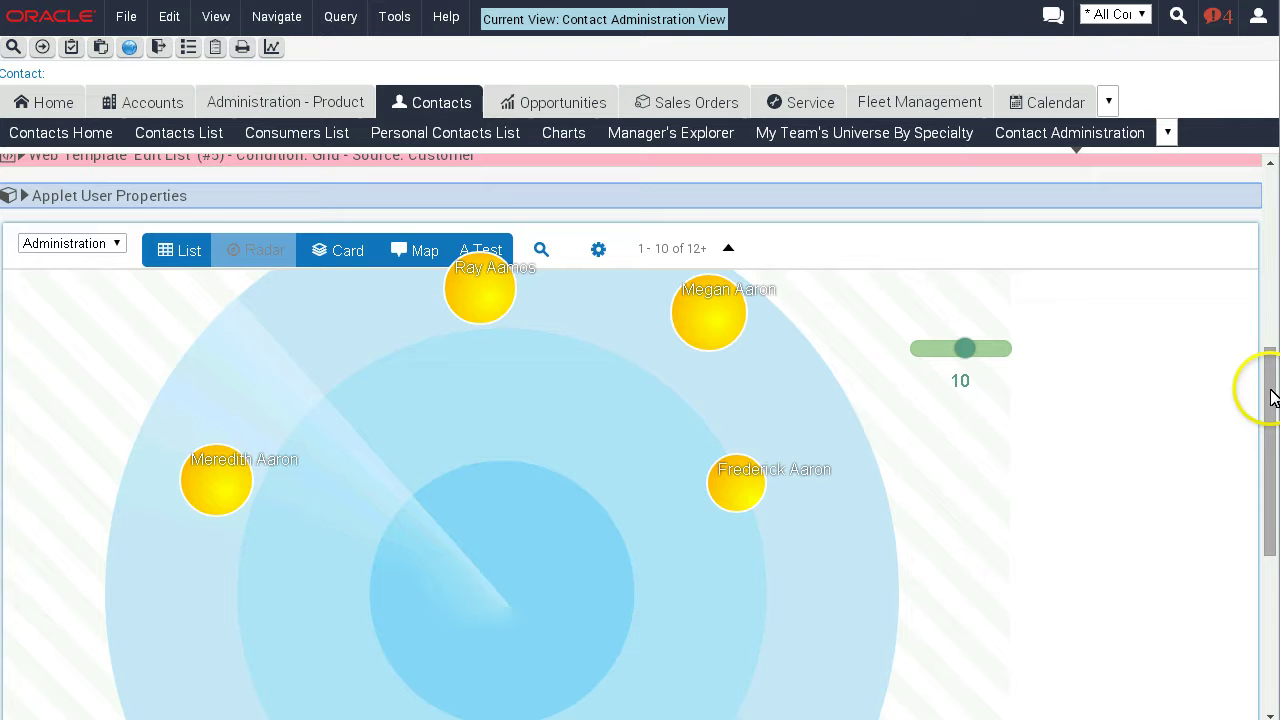
left_click_drag(1270, 397, 1270, 221)
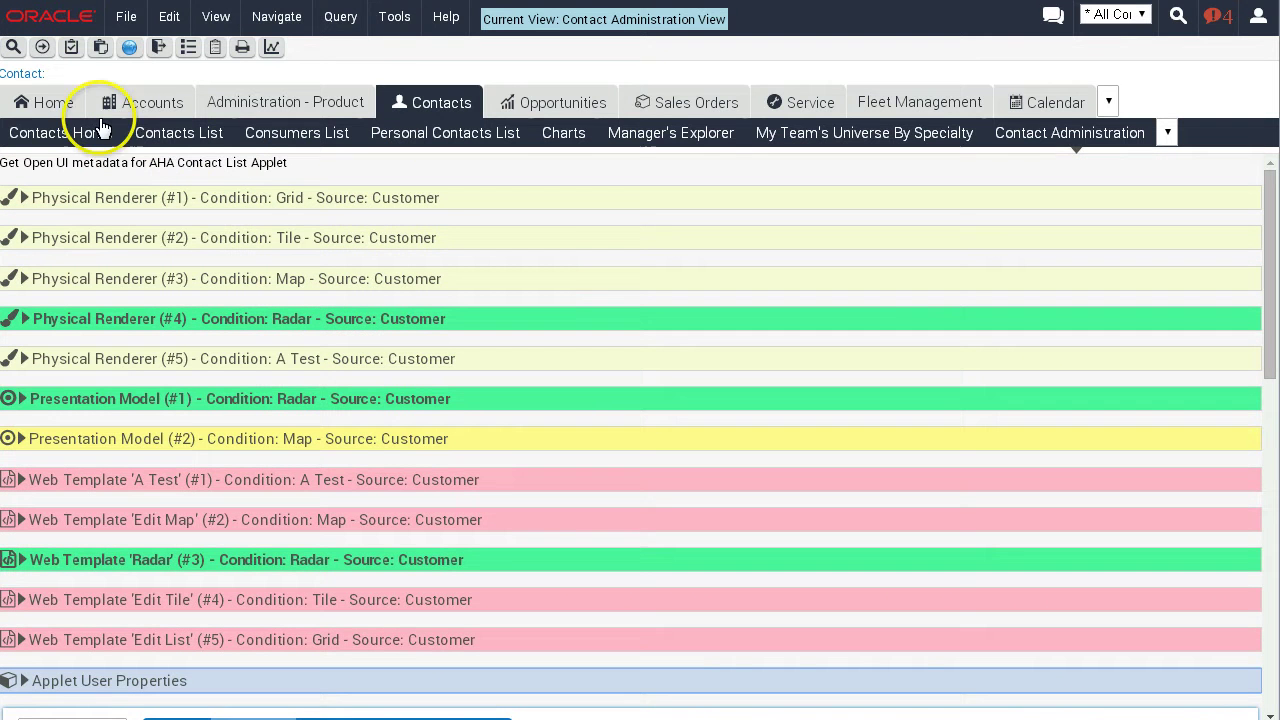
On the Home page, load the Open UI metadata for the Salutation Applet (WCC Home).
left_click(53, 104)
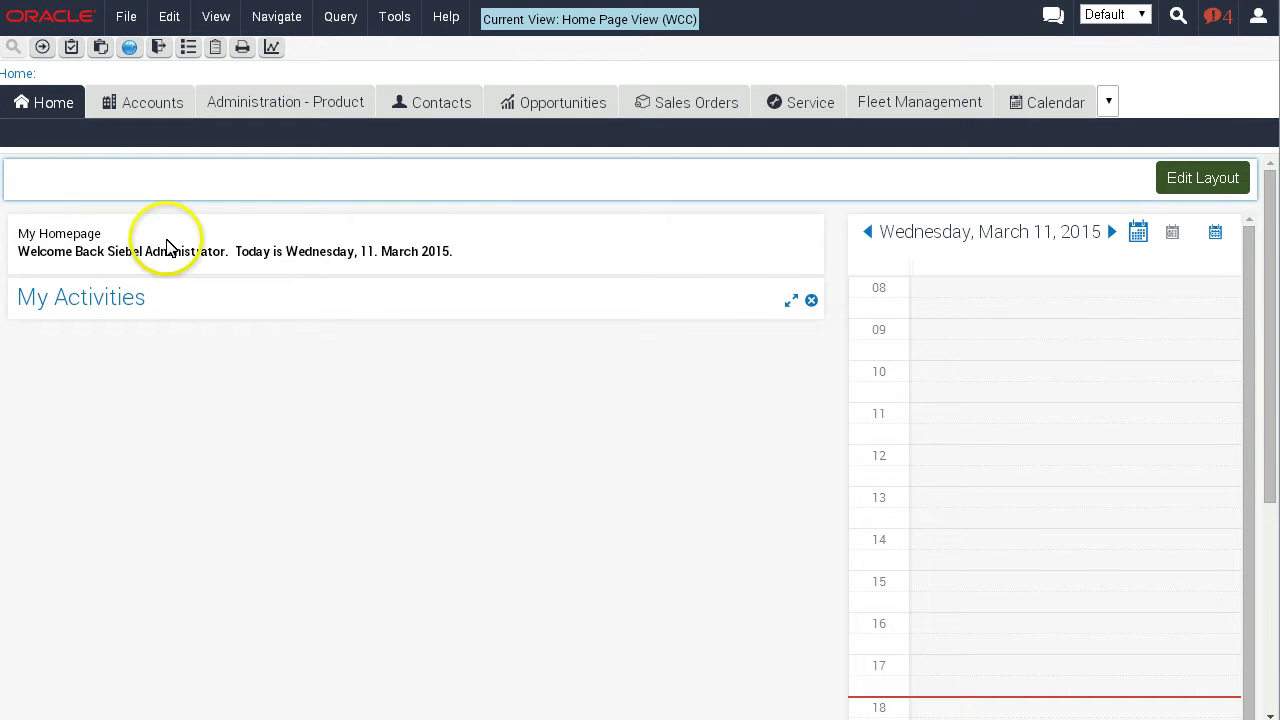
double_click(67, 234)
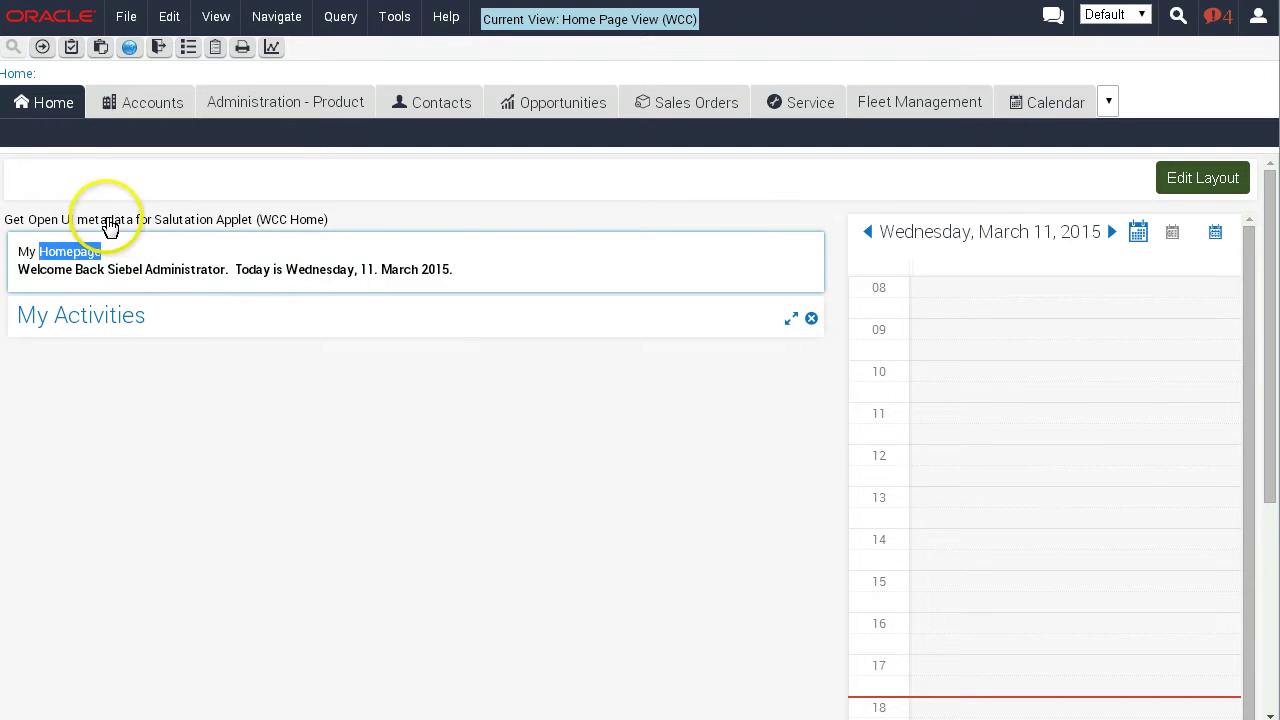
left_click(110, 226)
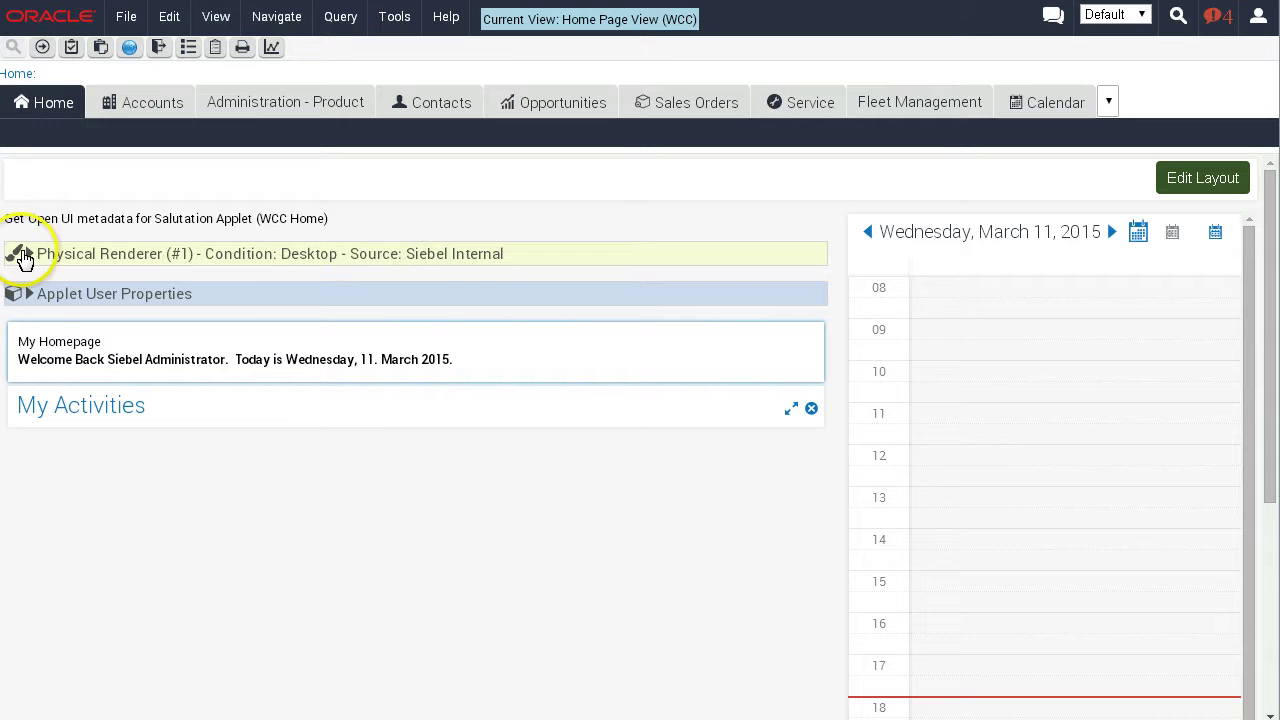
Expand the Desktop physical renderer and Applet User Properties, then collapse the user properties.
left_click(26, 255)
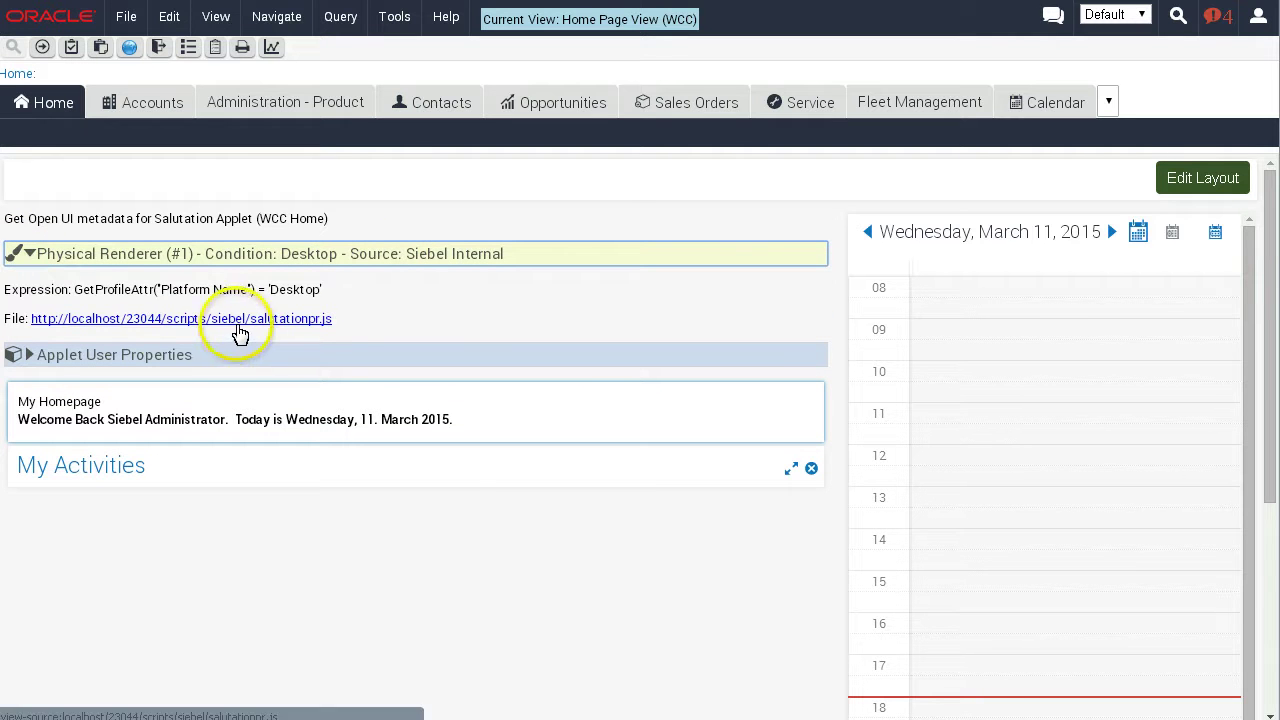
left_click(29, 355)
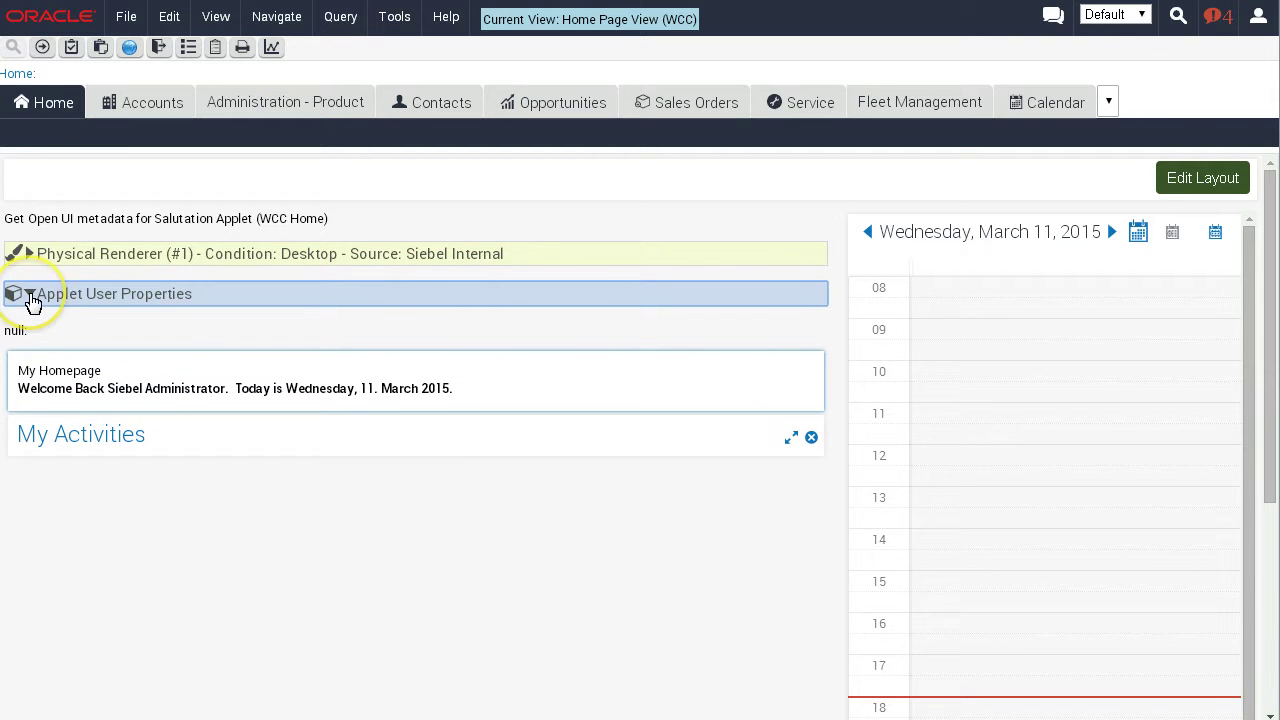
left_click(30, 294)
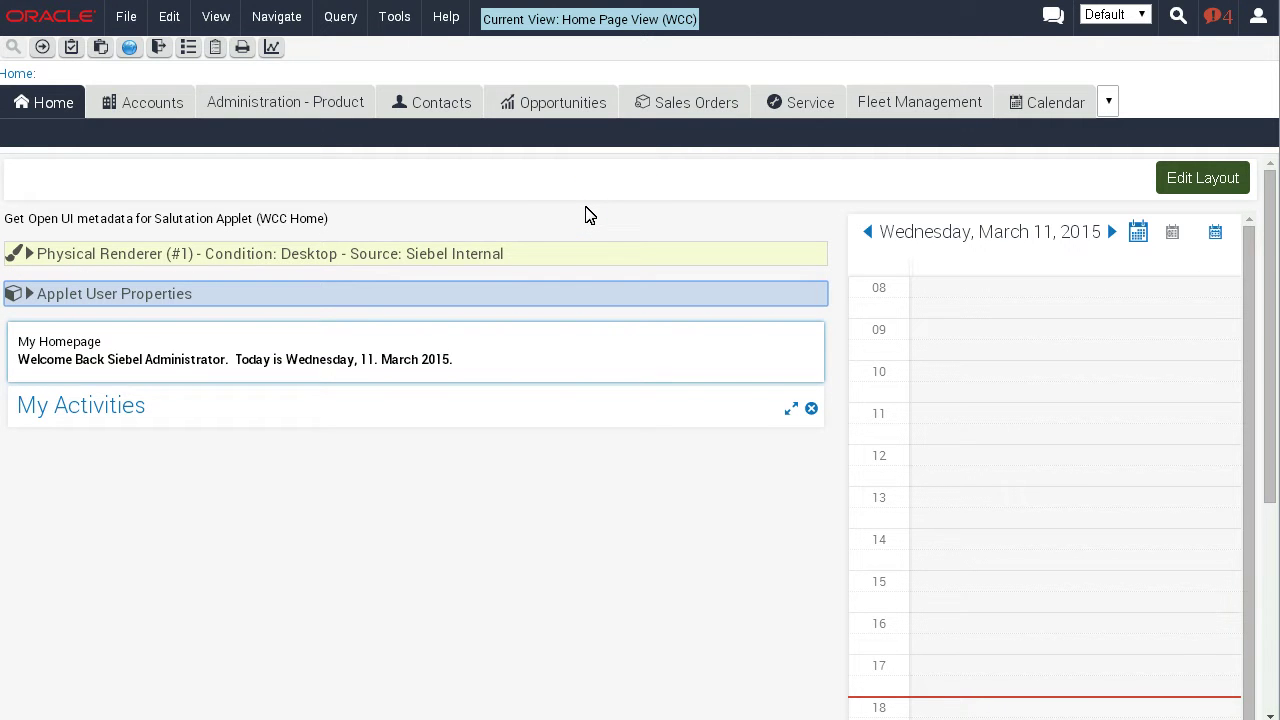
mouse_move(560, 210)
left_mouse_down()
mouse_move(551, 217)
mouse_move(556, 194)
left_mouse_up()
left_click_drag(556, 194, 640, 630)
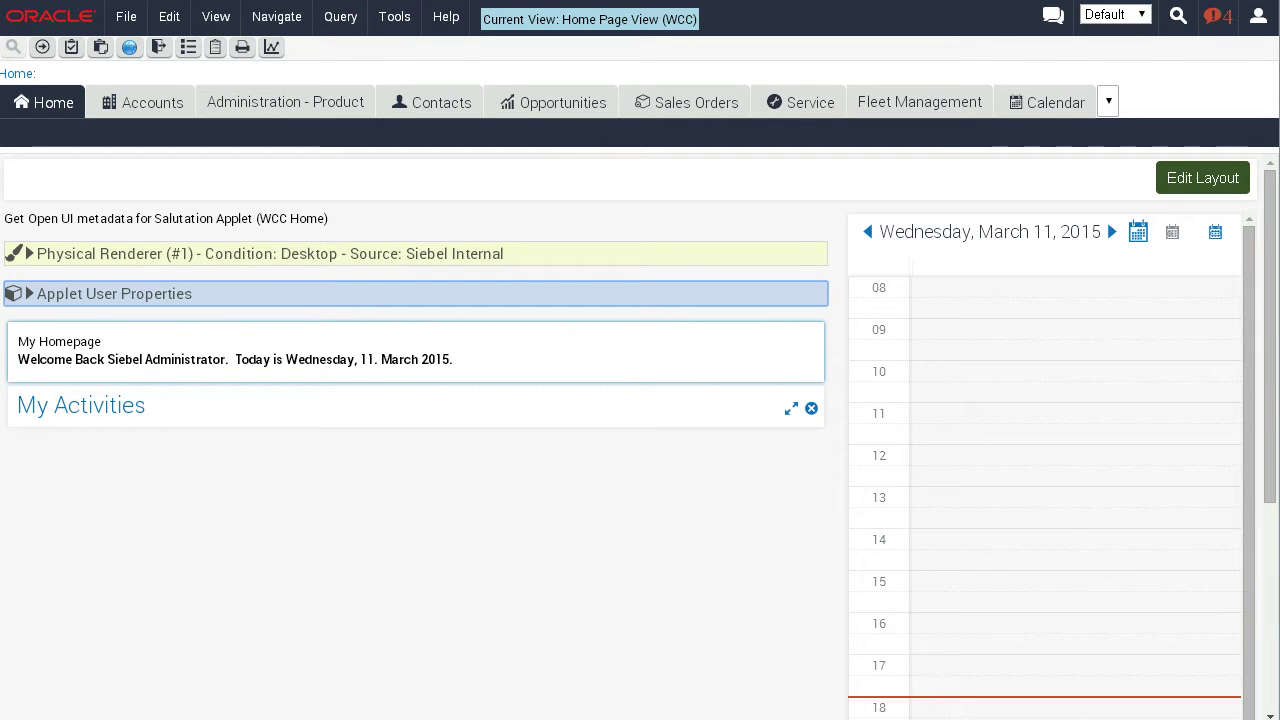